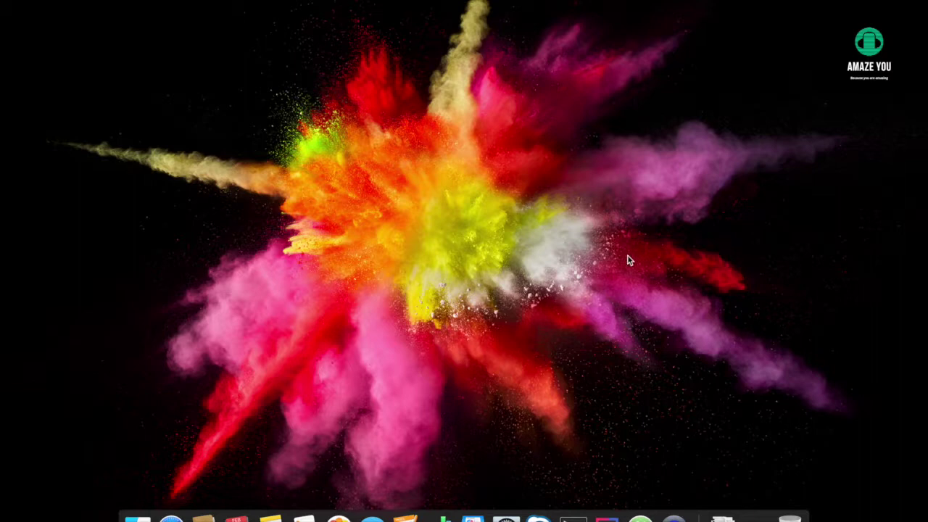
Launch TextEdit from Spotlight and start a new blank document.
key("super+space")
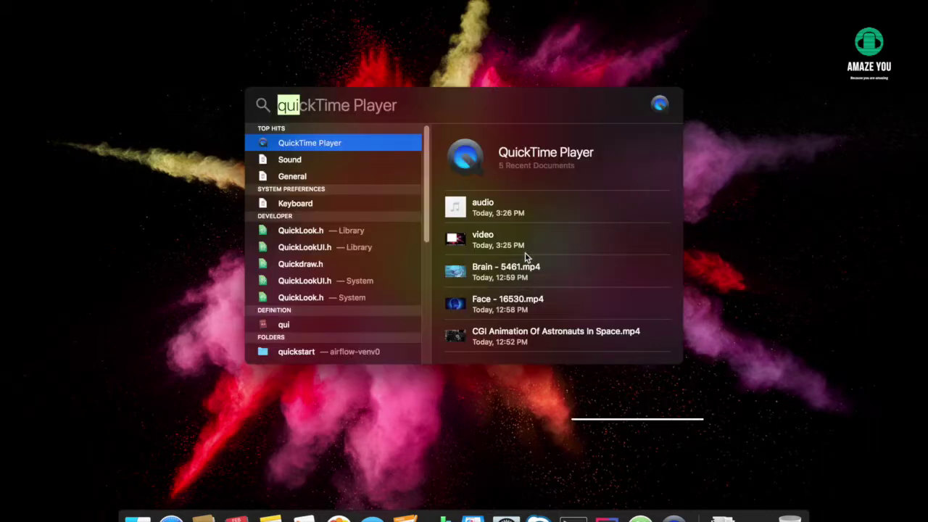
type("textEdit")
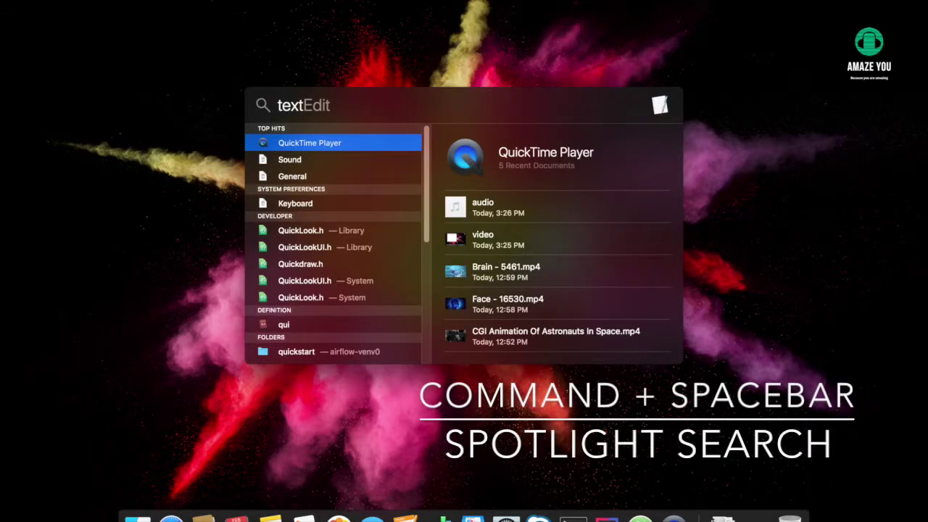
key("Return")
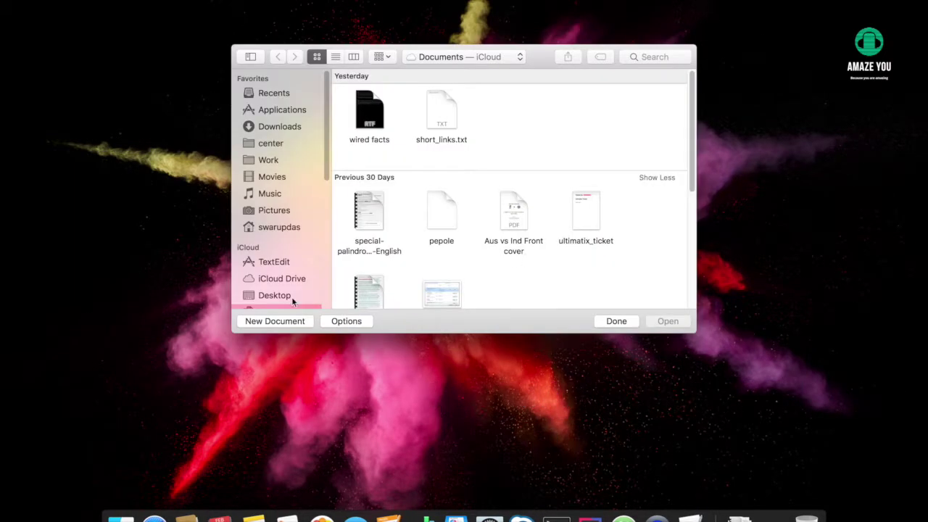
left_click(274, 321)
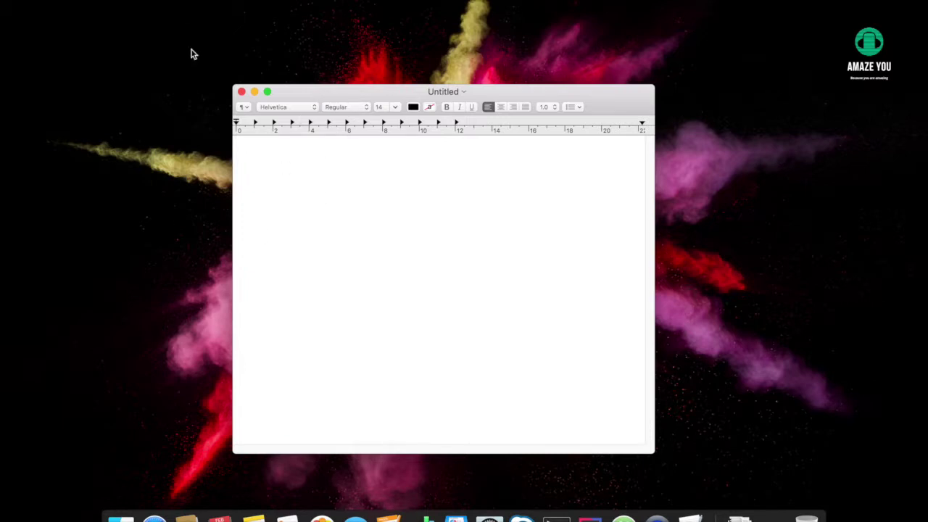
Open the Format menu's Font submenu for the blank document.
left_click(156, 0)
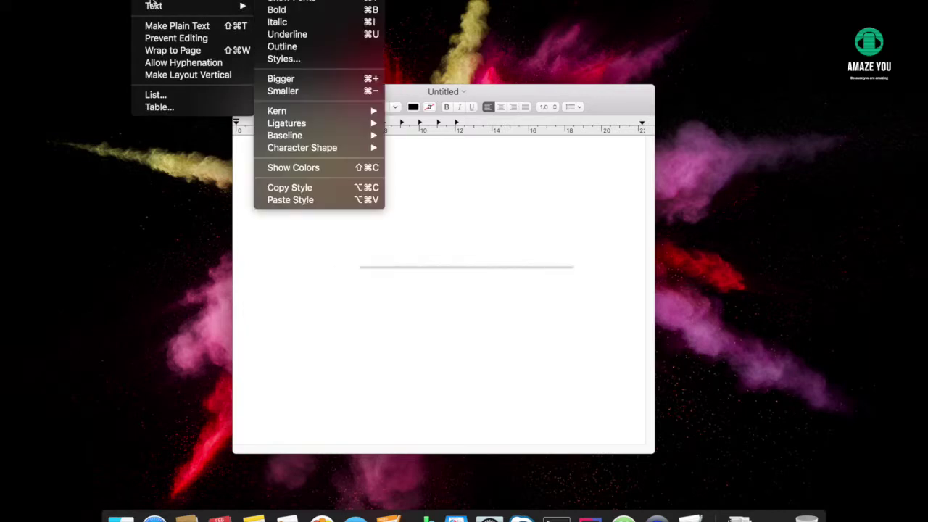
left_click(314, 0)
Set the page background to black using the colour wheel, then close Colors.
left_click_drag(452, 231, 389, 179)
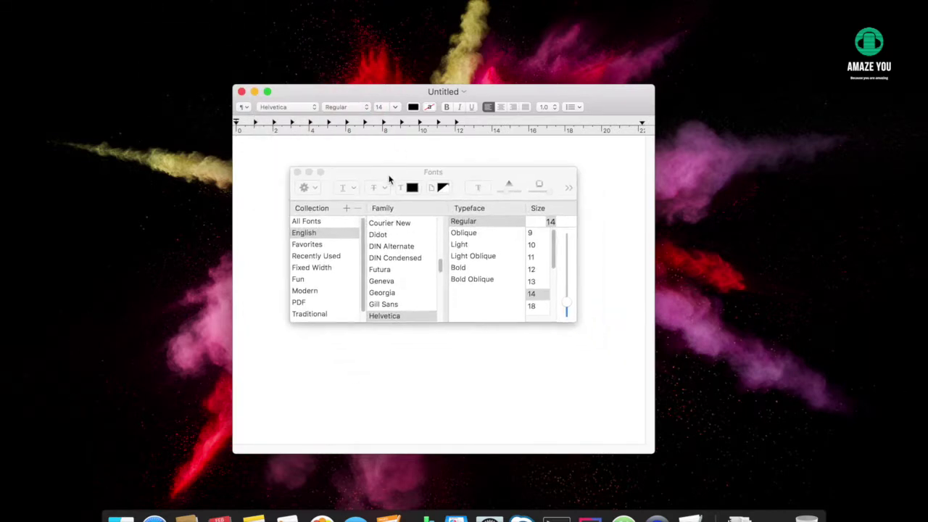
left_click(353, 183)
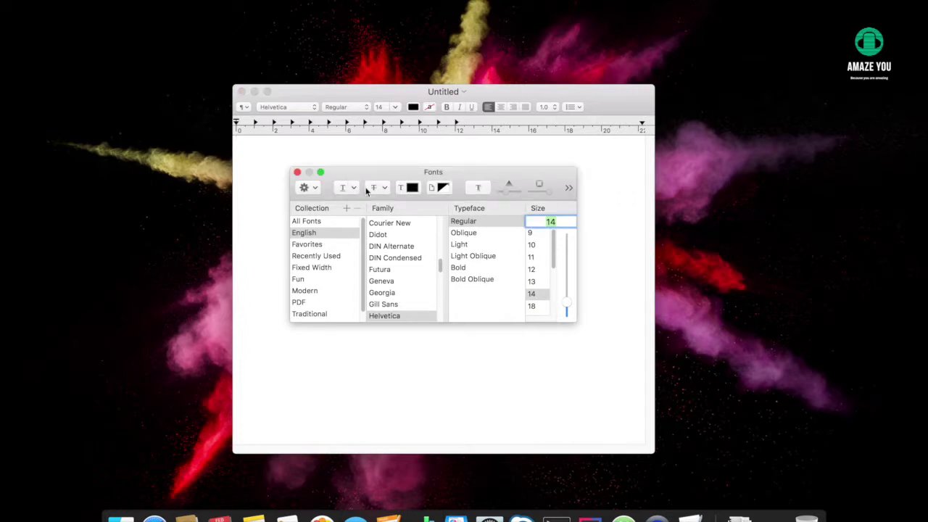
left_click(441, 189)
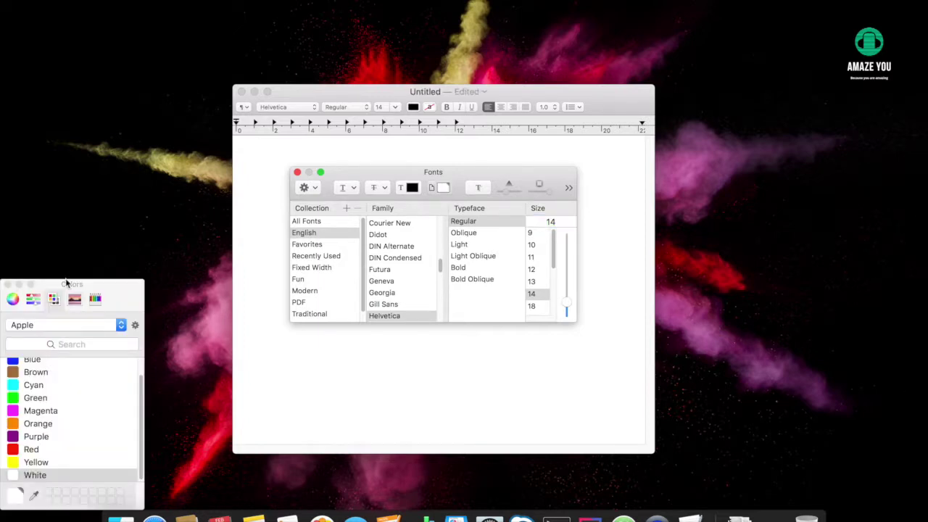
left_click_drag(73, 288, 114, 134)
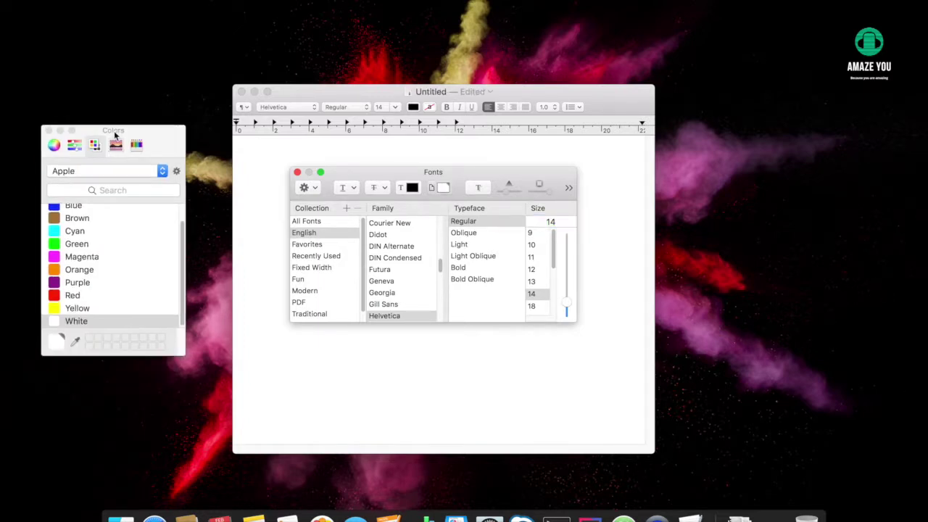
left_click(54, 146)
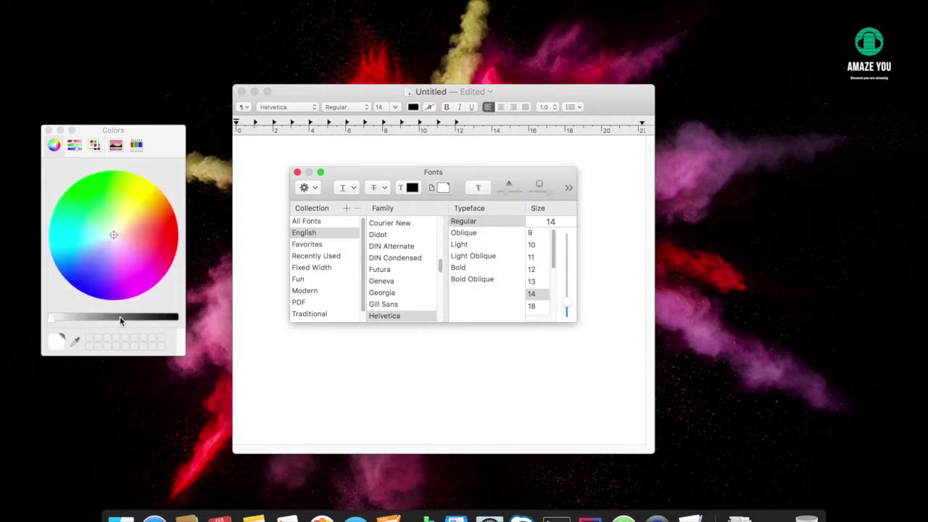
left_click(175, 319)
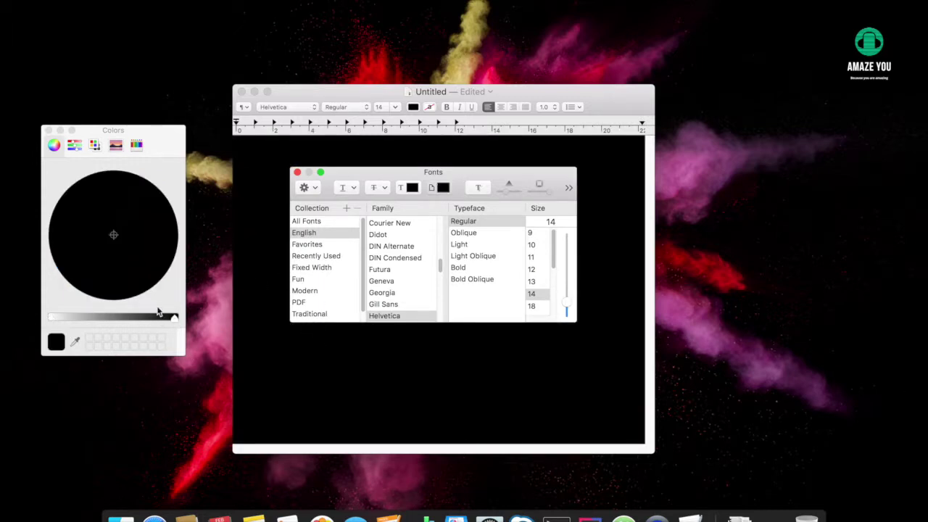
left_click(48, 130)
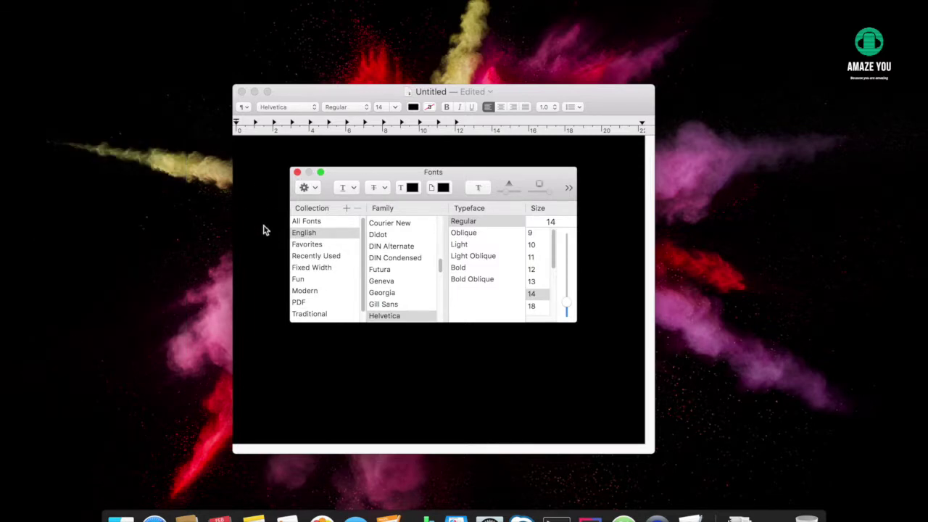
Set the text to white, 36pt Courier New, and return to the document.
left_click(411, 187)
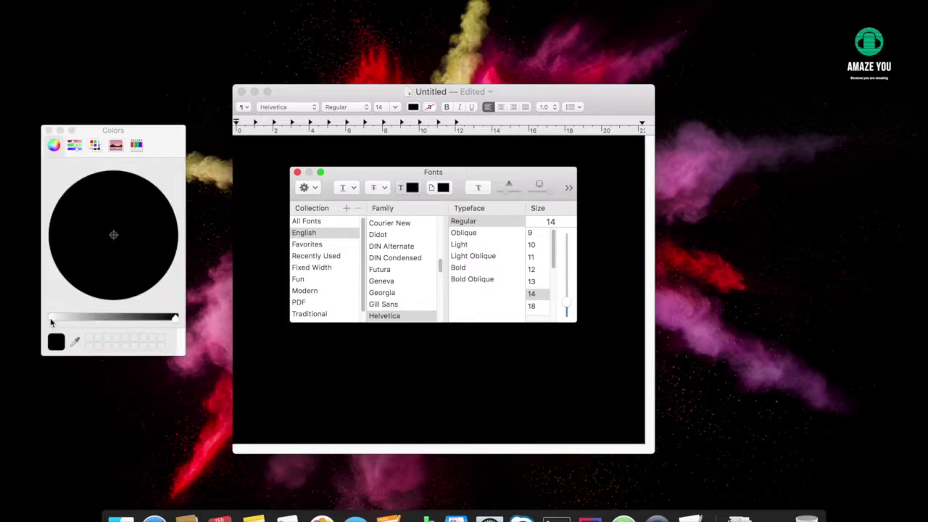
left_click(50, 318)
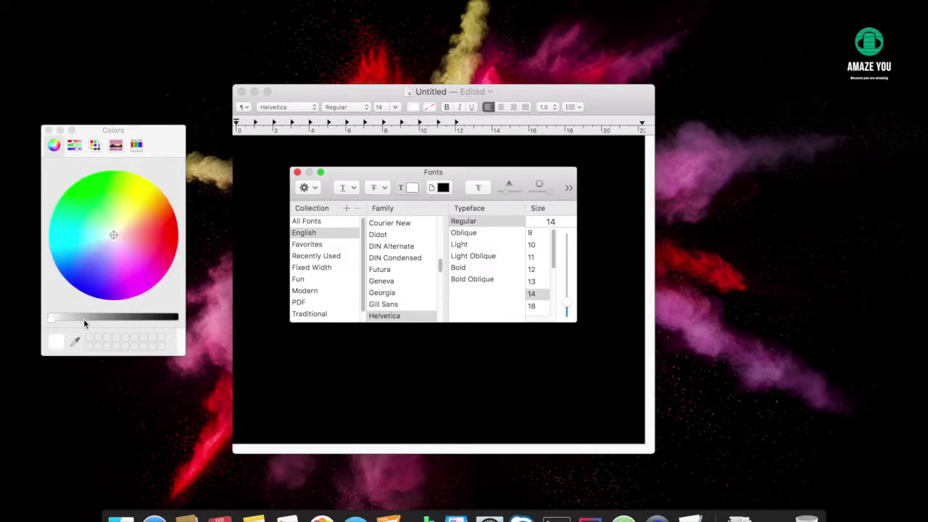
left_click(49, 131)
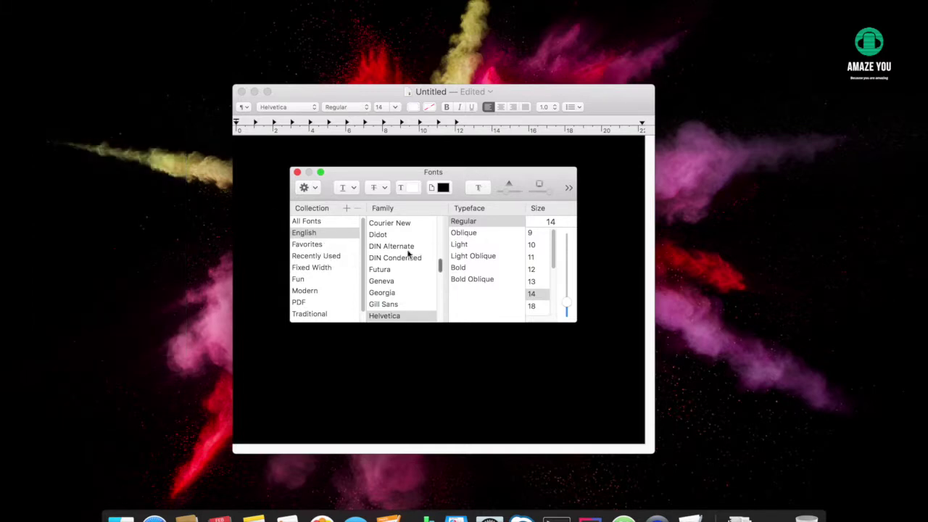
left_click(394, 222)
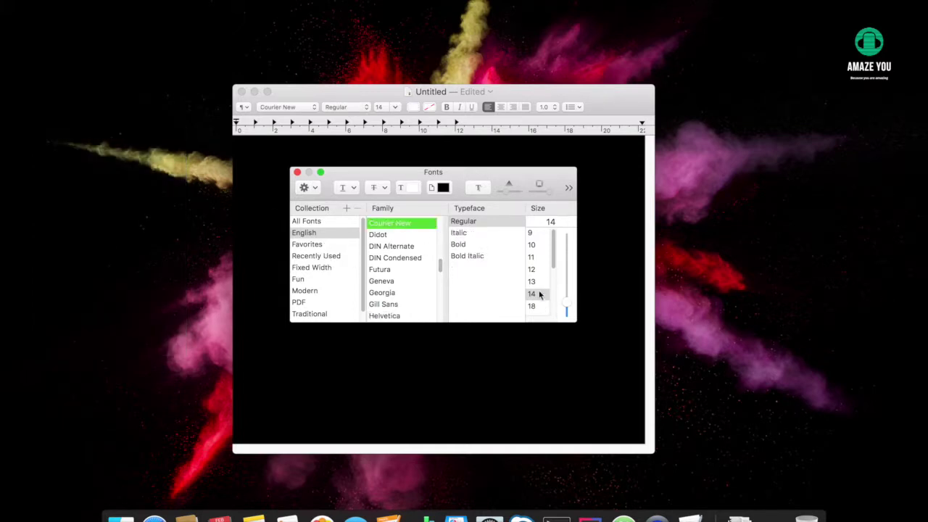
scroll(540, 293, "down", 5)
scroll(537, 264, "up", 1)
left_click(534, 245)
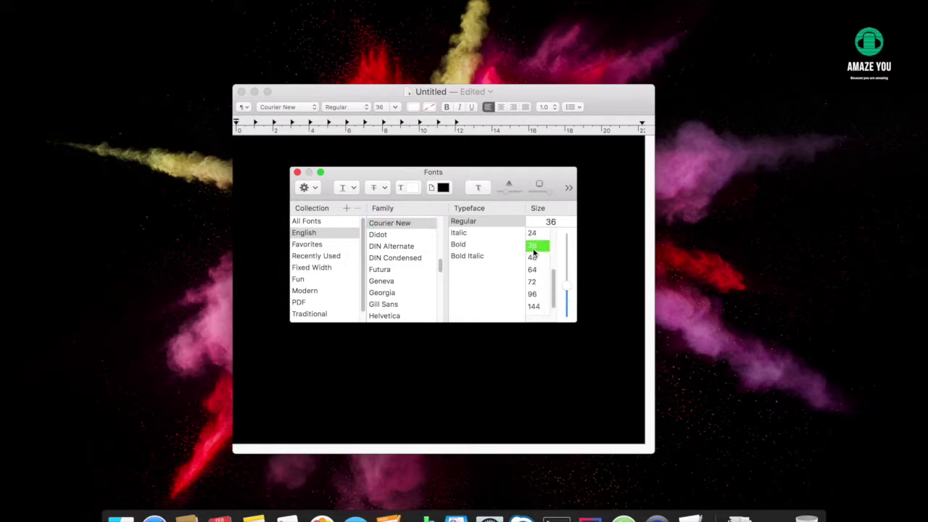
left_click(272, 180)
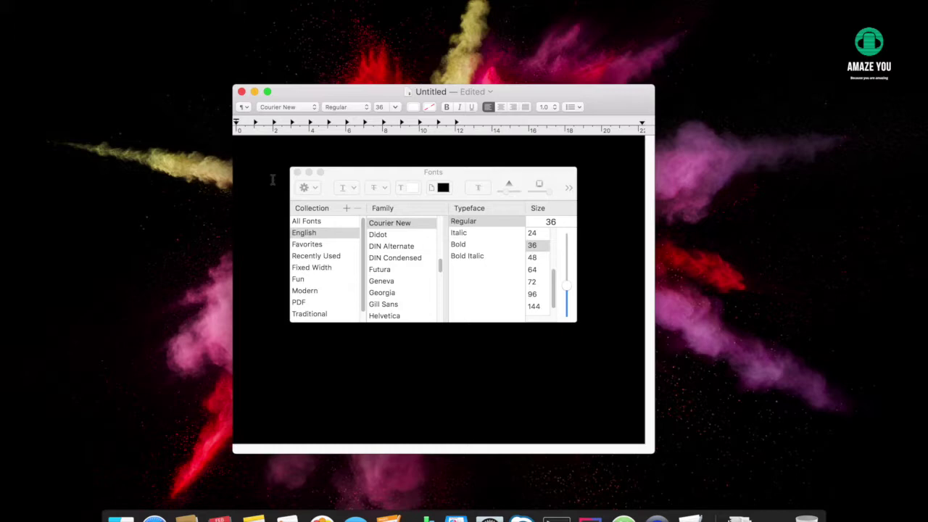
type("Hi there")
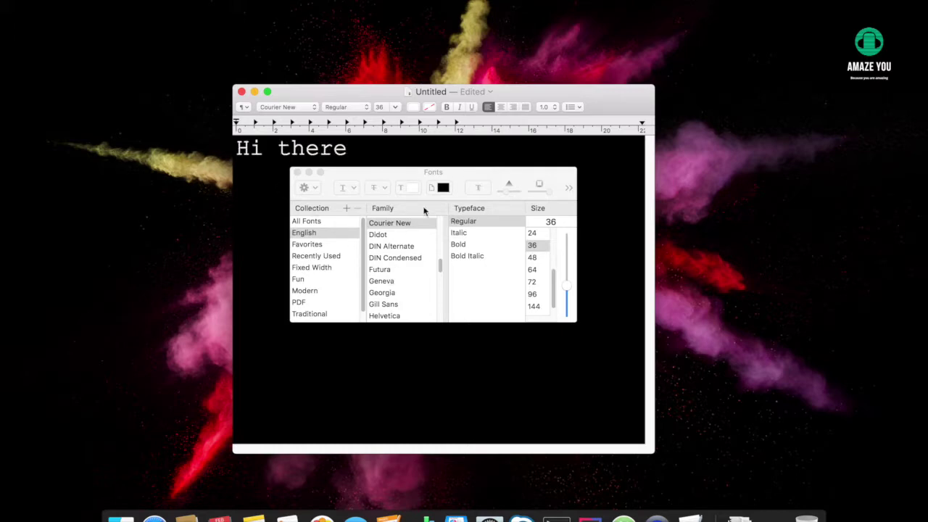
Change the page background to Purple from the named colour list, then close Colors and Fonts.
left_click_drag(437, 179, 441, 212)
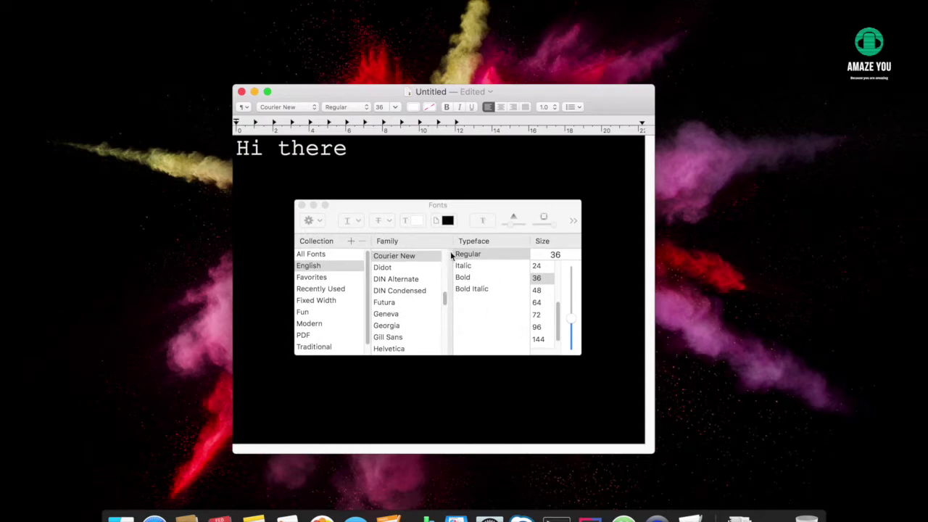
left_click(446, 220)
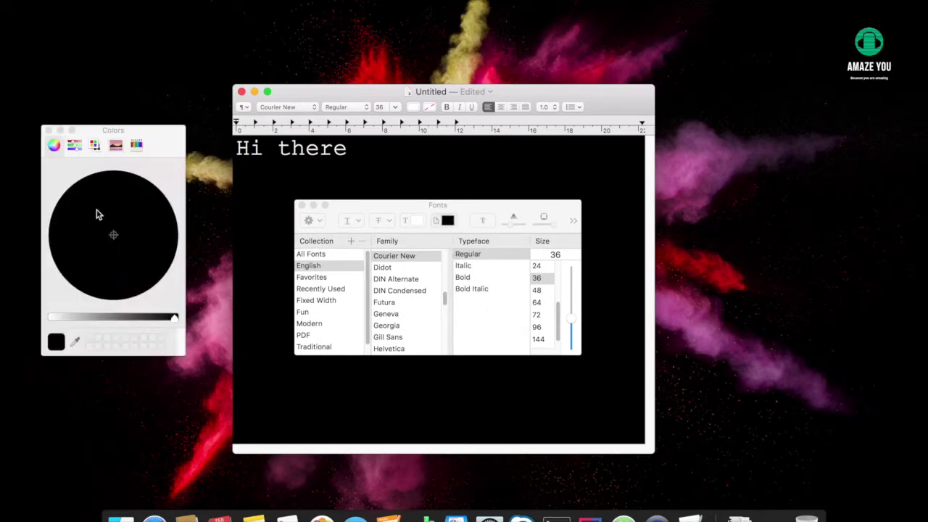
left_click(74, 145)
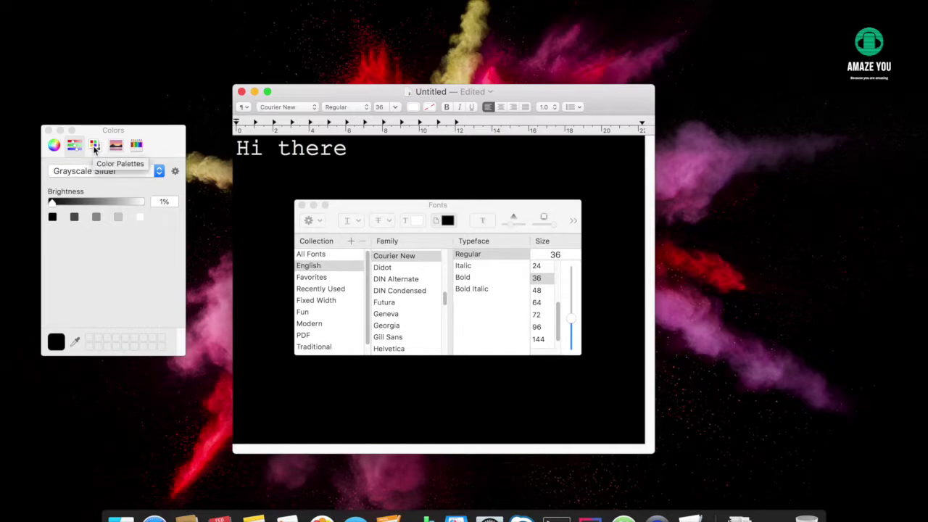
left_click(94, 147)
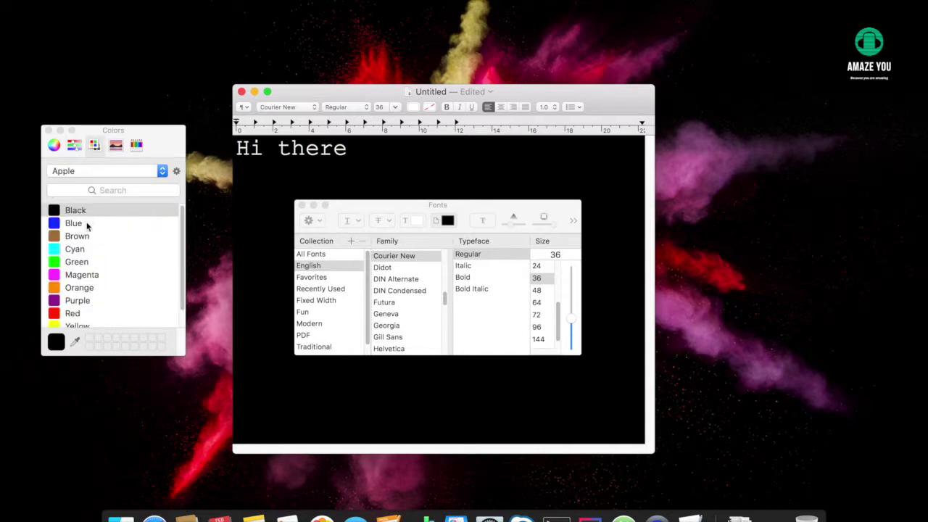
scroll(93, 227, "down", 1)
scroll(90, 235, "up", 1)
left_click(73, 222)
left_click(77, 235)
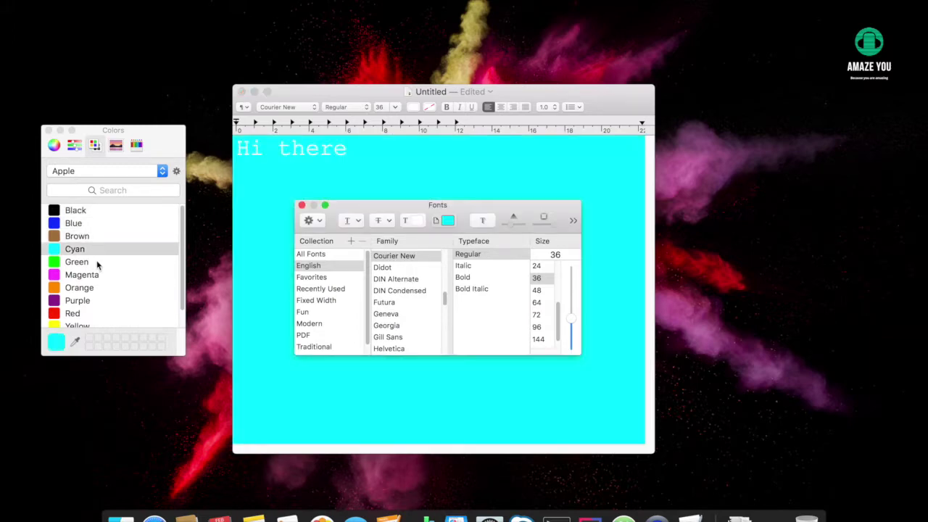
left_click(77, 300)
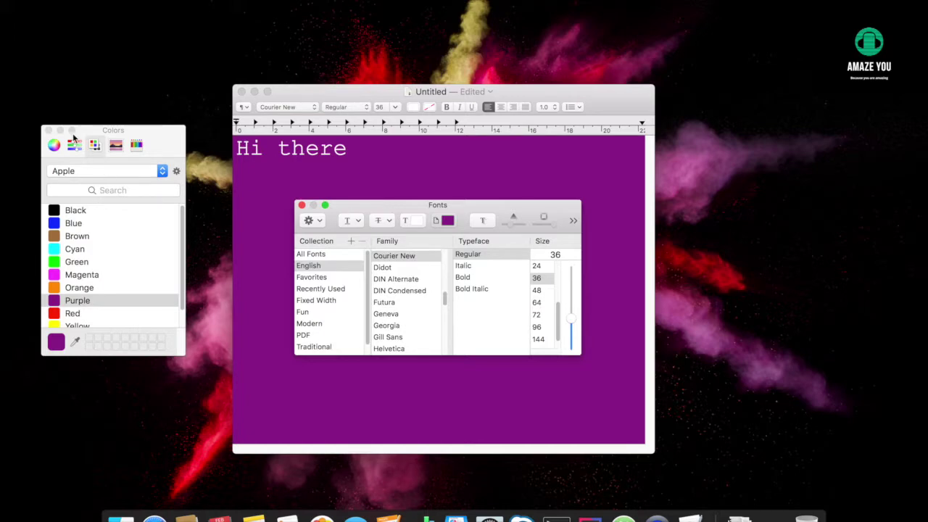
left_click(48, 130)
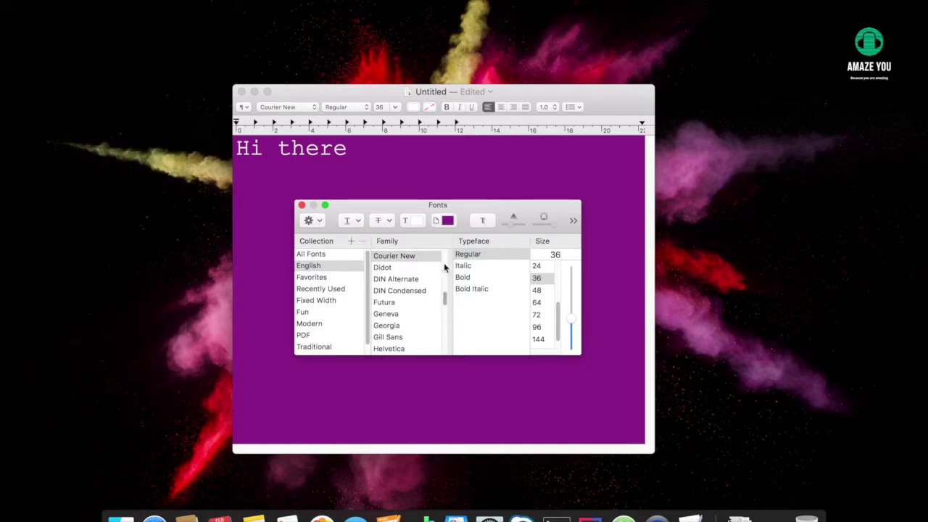
left_click(302, 205)
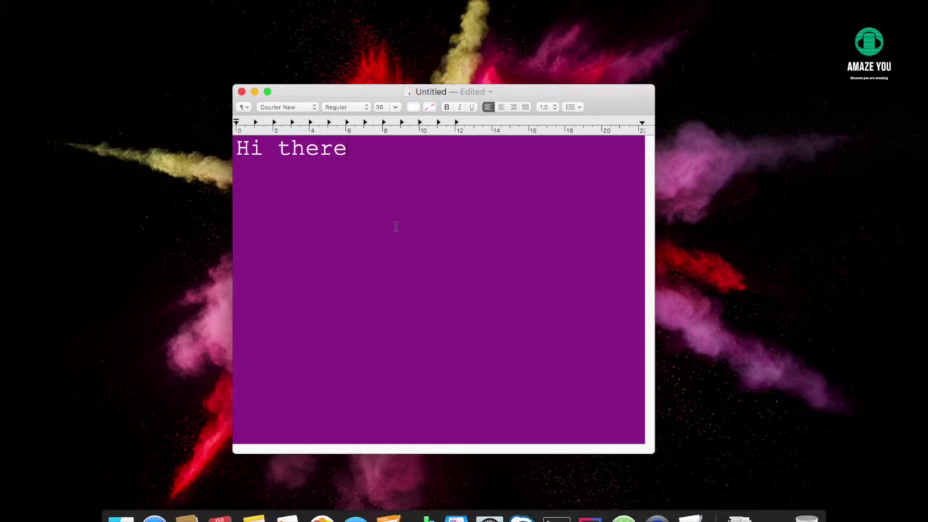
type(".")
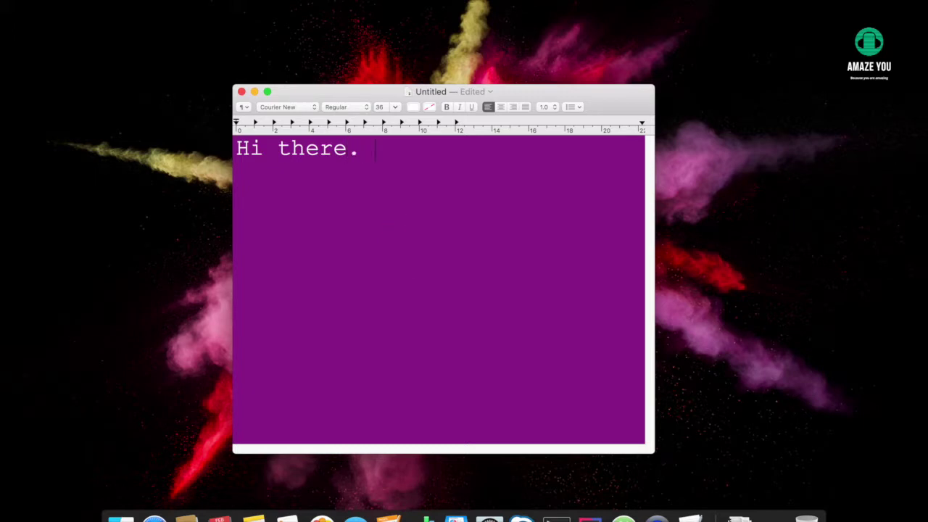